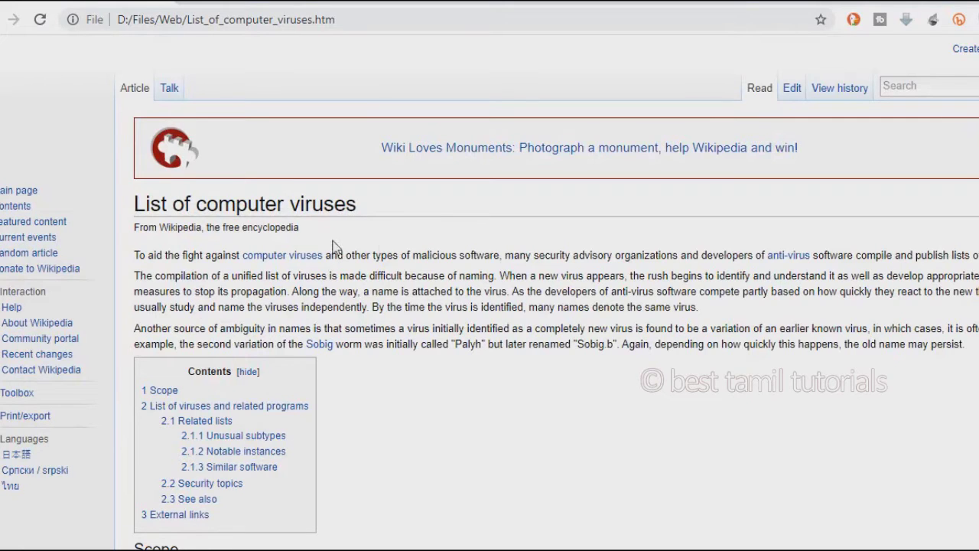
Copy the 'List of computer viruses' heading from Chrome and paste it into cell H9
drag(357, 204, 134, 203)
key(ctrl+c)
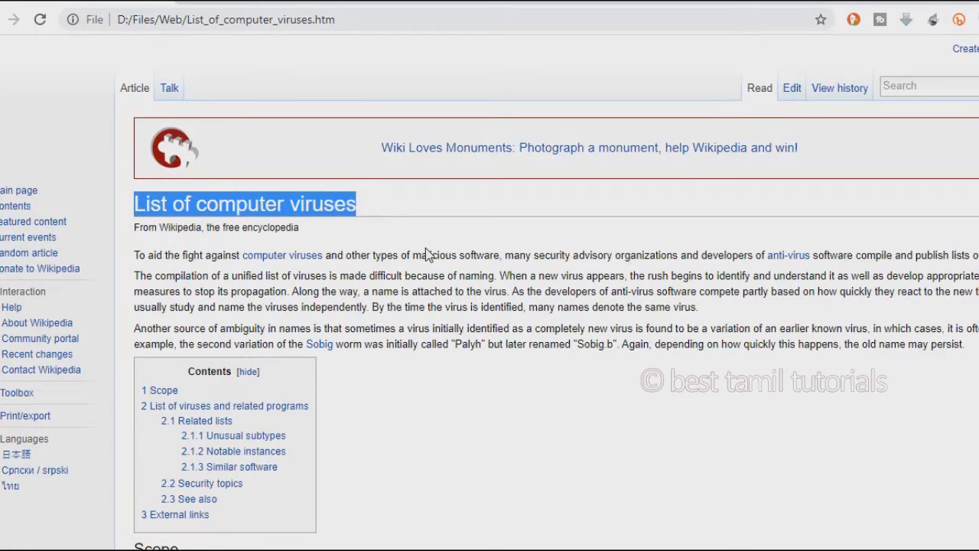
key(alt+Tab)
key(ctrl+v)
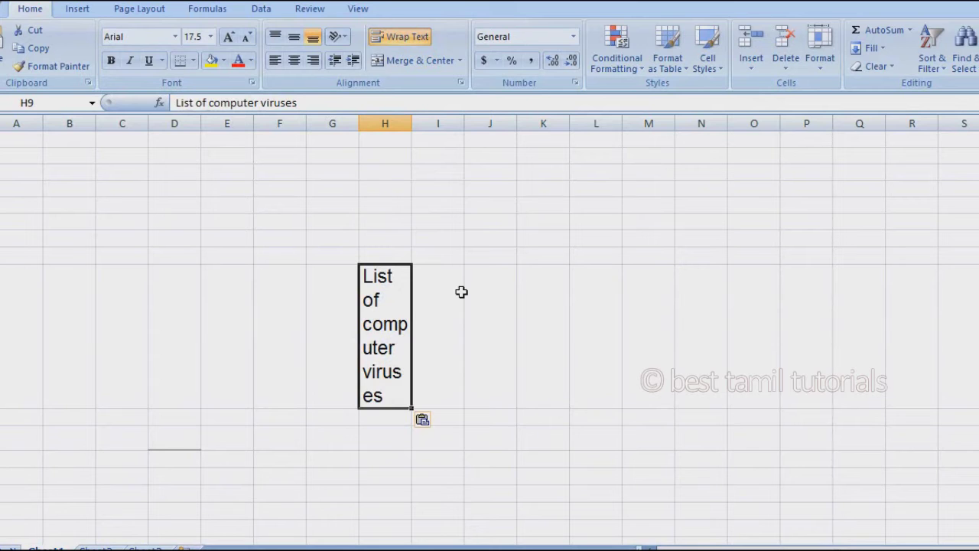
Clear the pasted heading from H9 and copy the Chrome page heading again
key(Delete)
key(alt+Tab)
drag(369, 207, 135, 204)
key(alt+Tab)
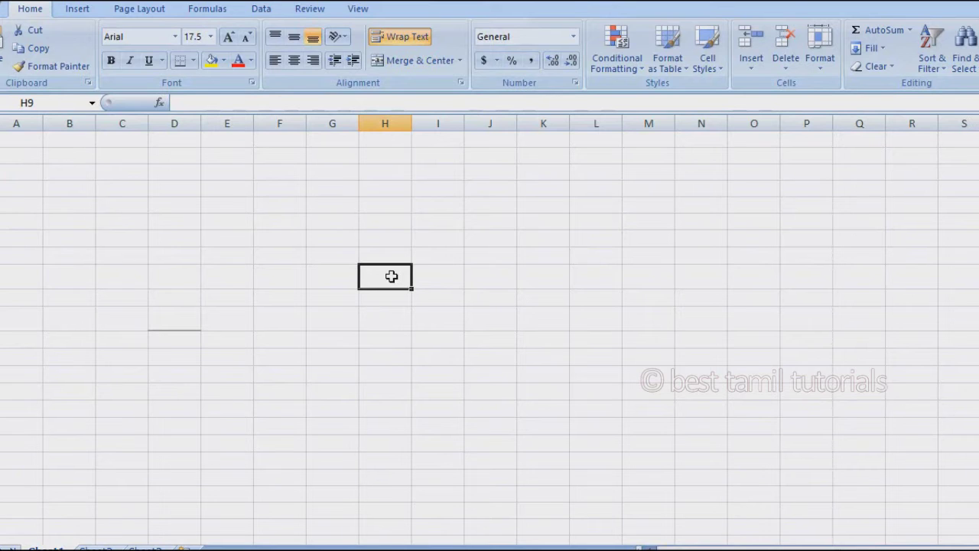
double_click(391, 276)
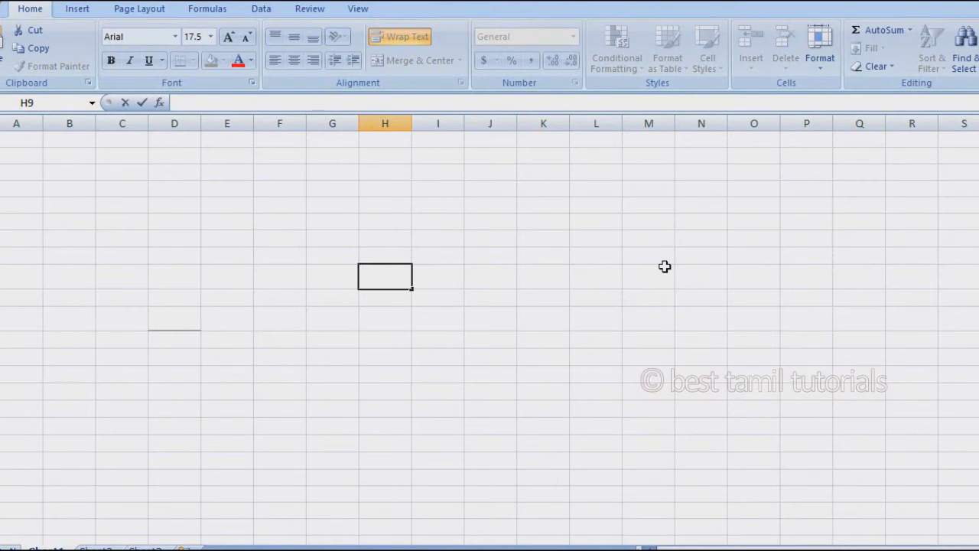
Type 'List of computer viruses' as plain text into cell H6
key(Escape)
key(Up)
key(Up)
key(Up)
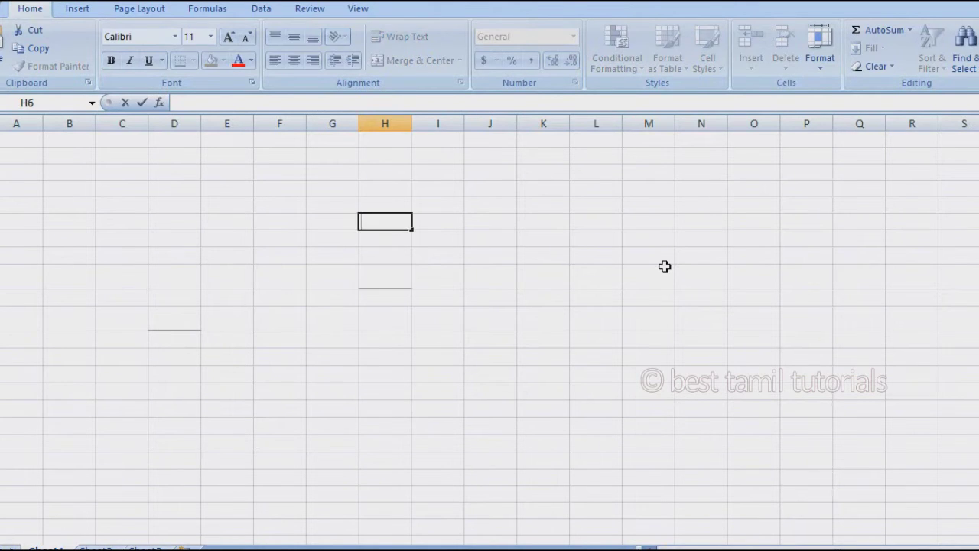
text(List of computer viruses)
key(Return)
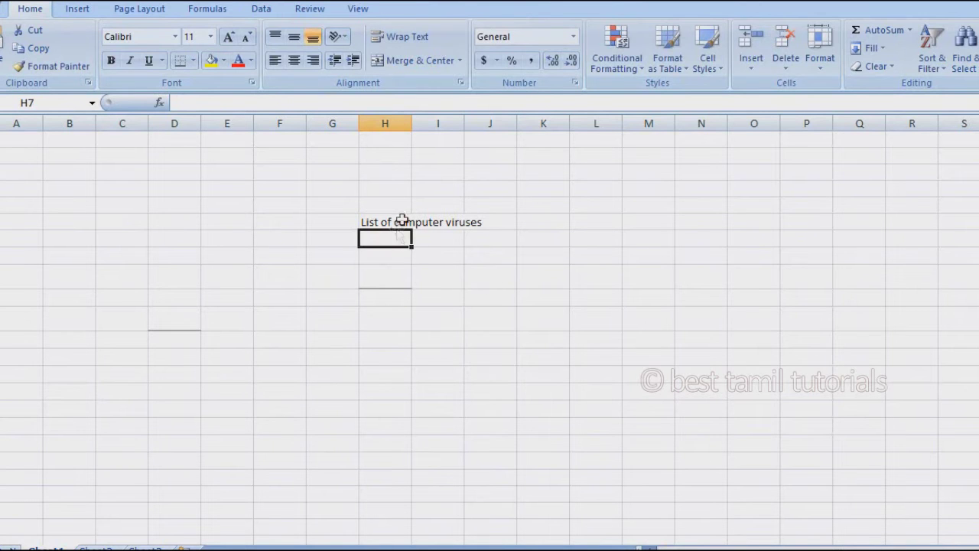
Select the article's first paragraph in Chrome and choose cell M6 as its destination
click(384, 221)
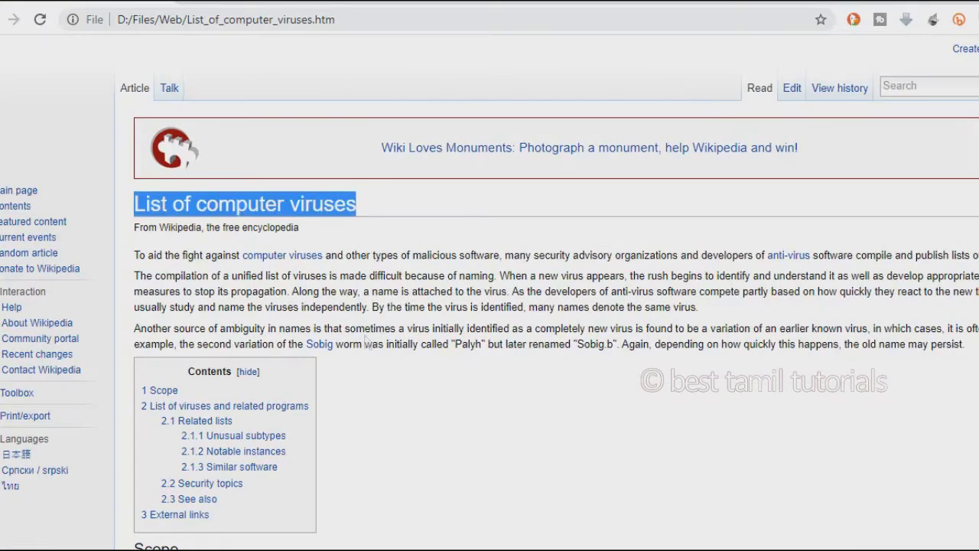
drag(975, 255, 120, 254)
key(ctrl+c)
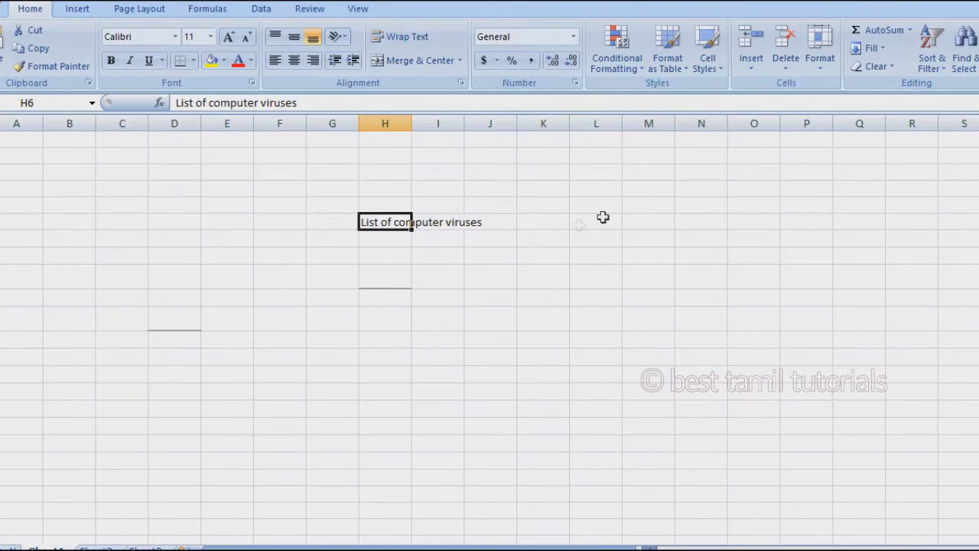
click(647, 221)
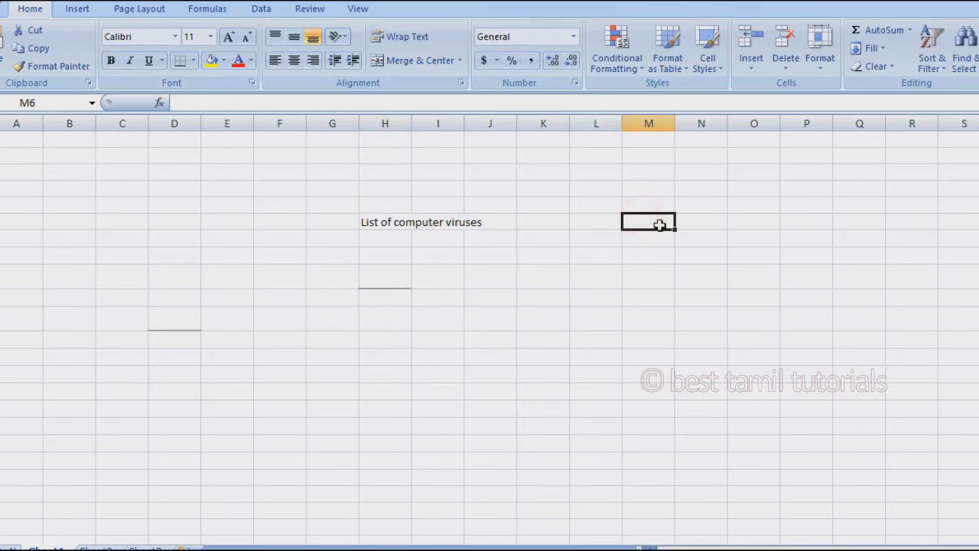
Paste the first paragraph into M6 with its web formatting, then reselect it in the browser
key(ctrl+v)
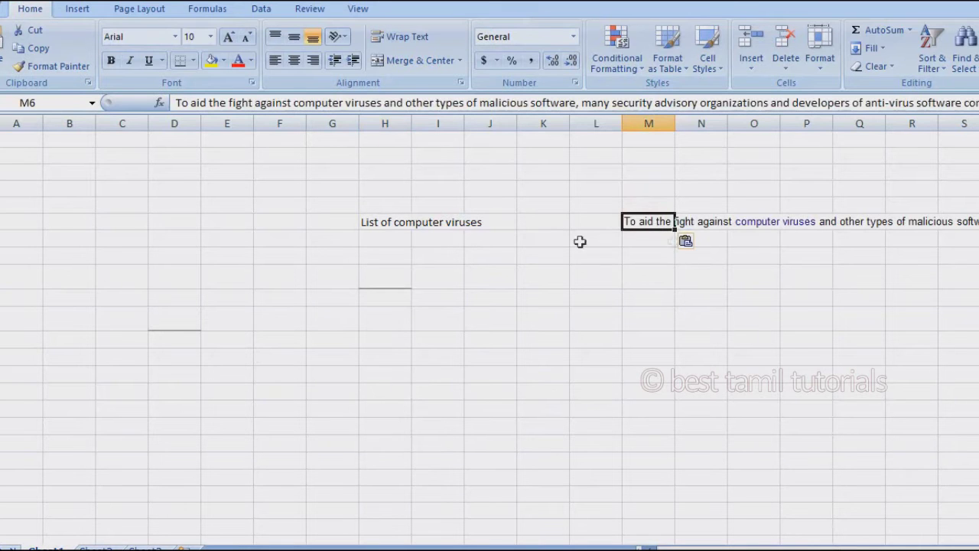
click(468, 236)
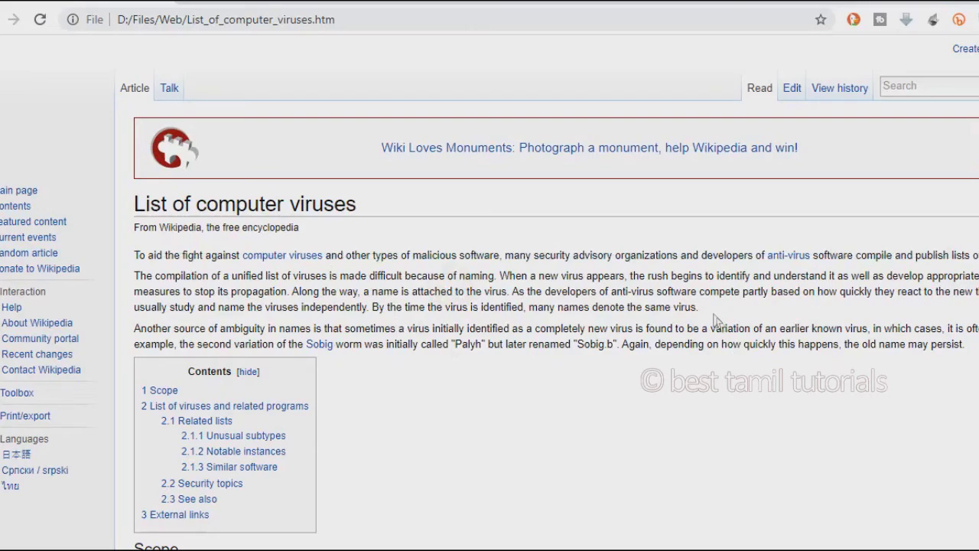
drag(699, 307, 135, 253)
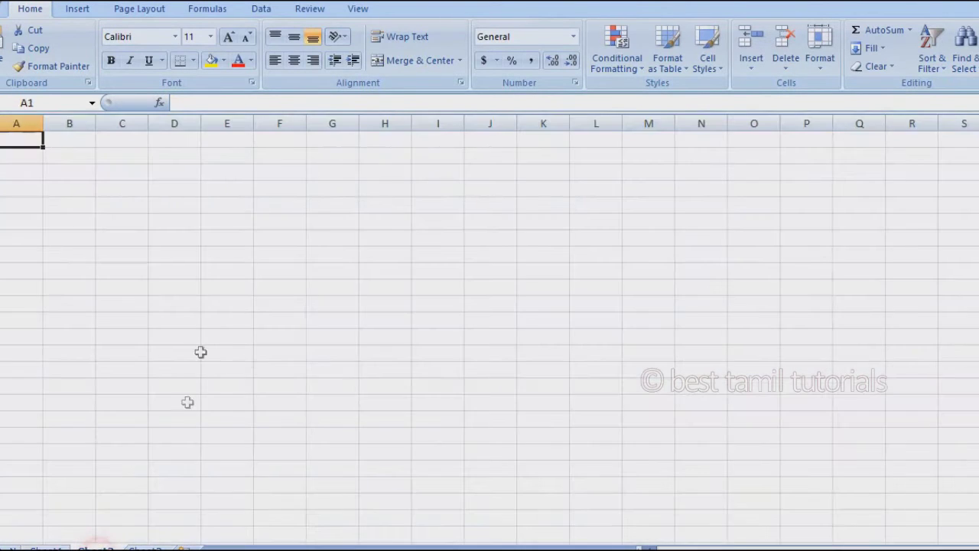
Paste the copied first paragraph into cell E5
click(203, 203)
key(ctrl+v)
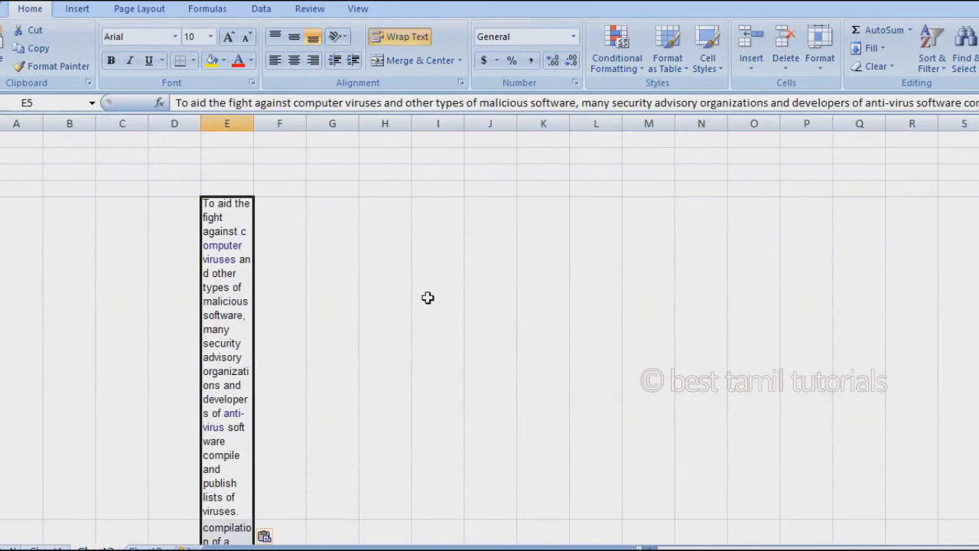
click(362, 329)
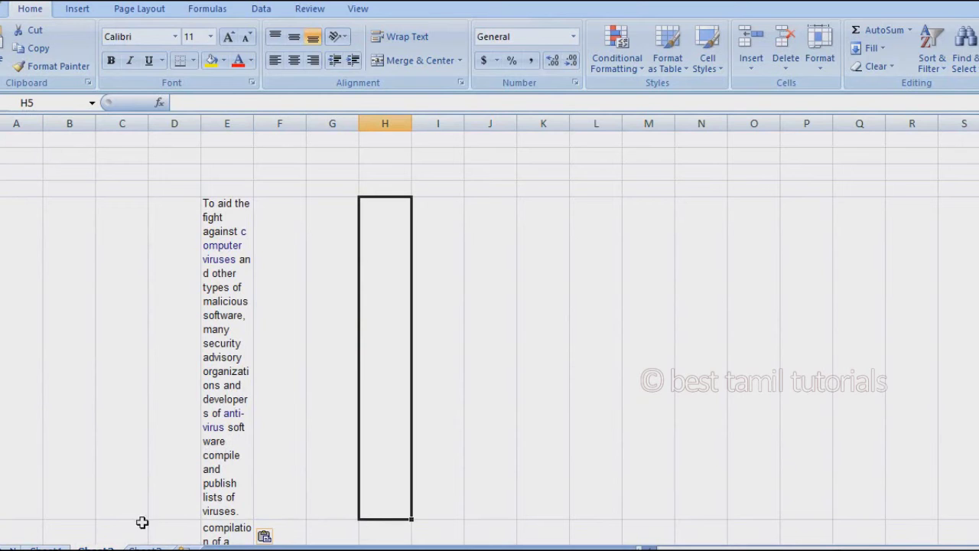
Copy the article's first two paragraphs from Chrome and move to the blank Sheet3
key(alt+Tab)
click(472, 383)
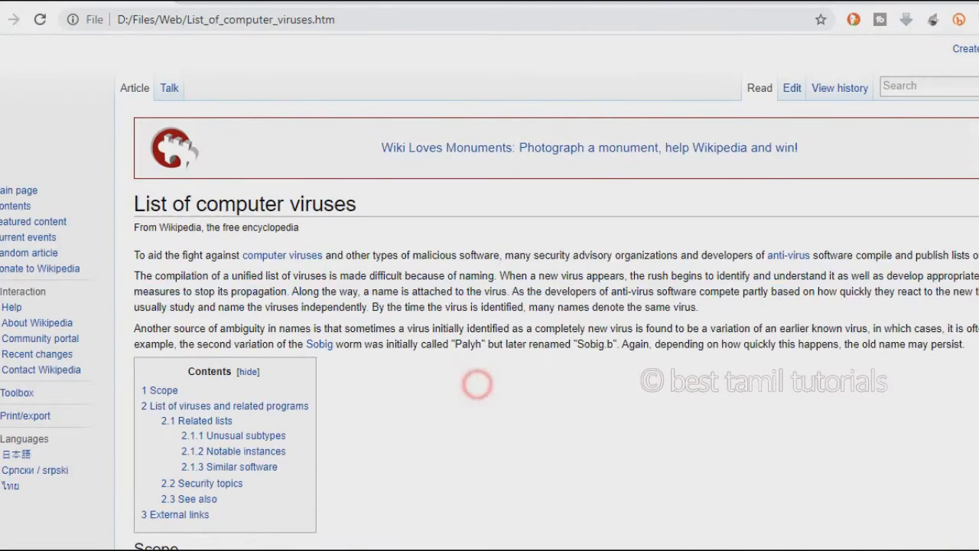
mouse_move(721, 307)
mouse_down()
mouse_move(371, 261)
mouse_move(132, 261)
mouse_up()
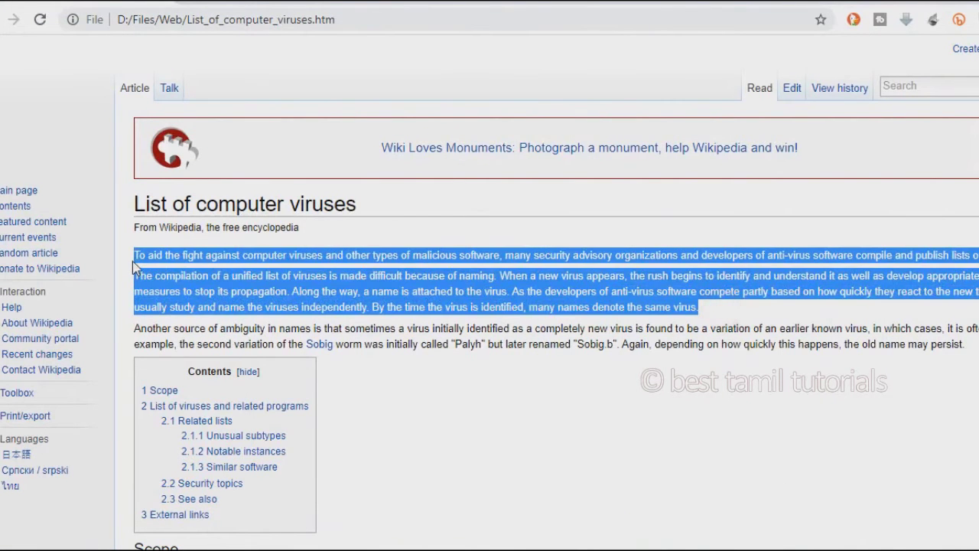
key(alt+Tab)
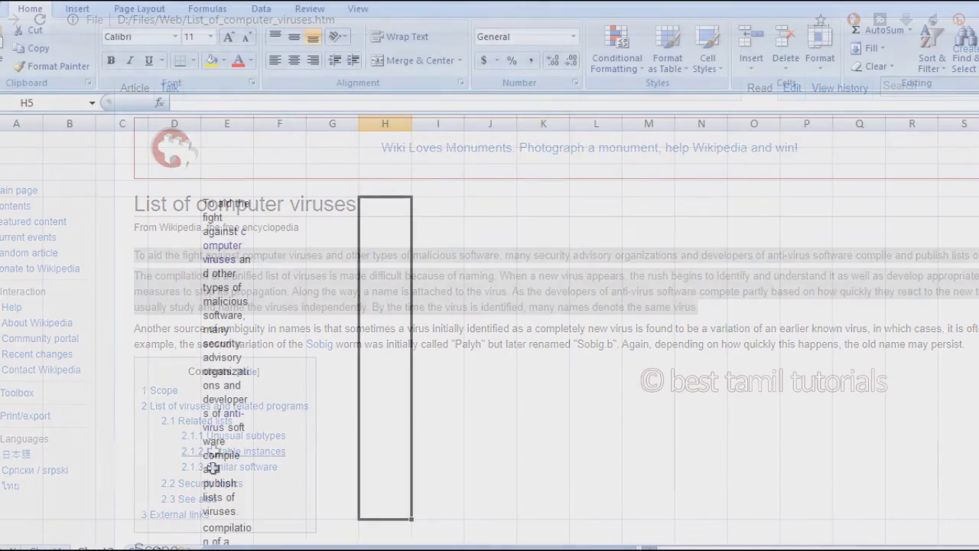
click(157, 546)
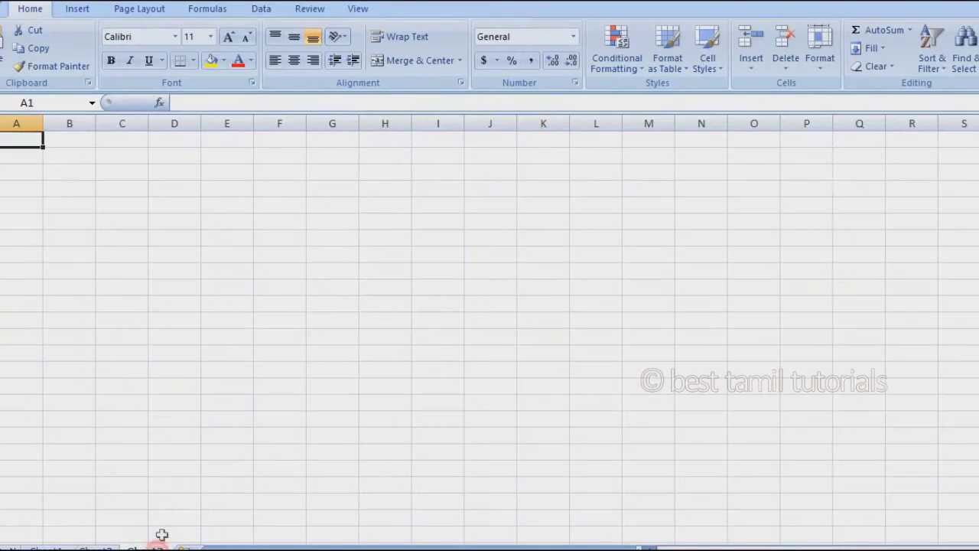
Paste the two paragraphs into E6 on Sheet3 using Match Destination Formatting
click(230, 217)
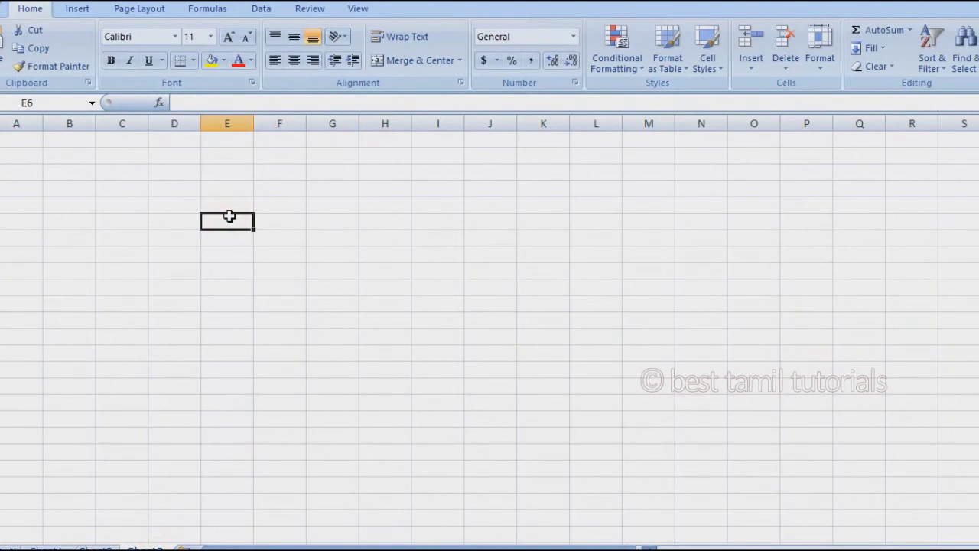
key(ctrl+v)
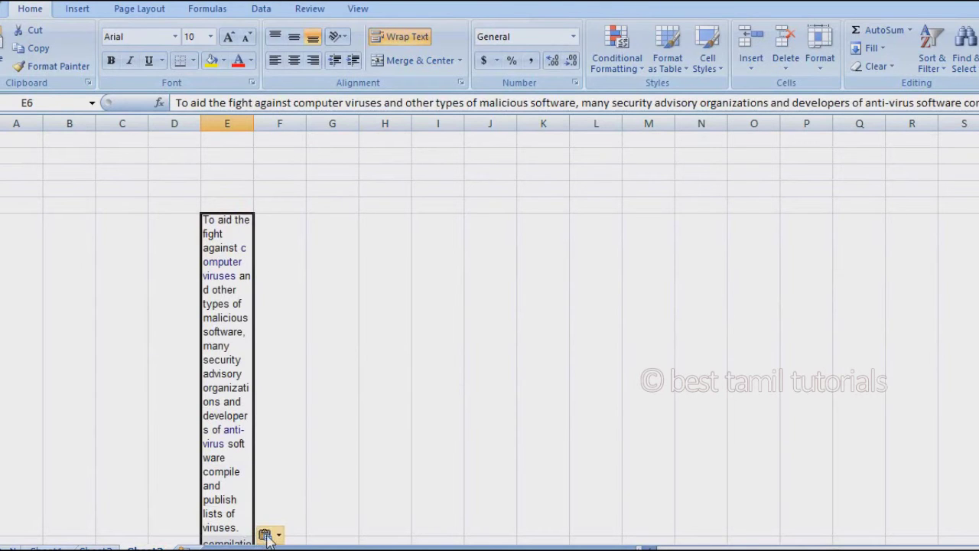
click(269, 536)
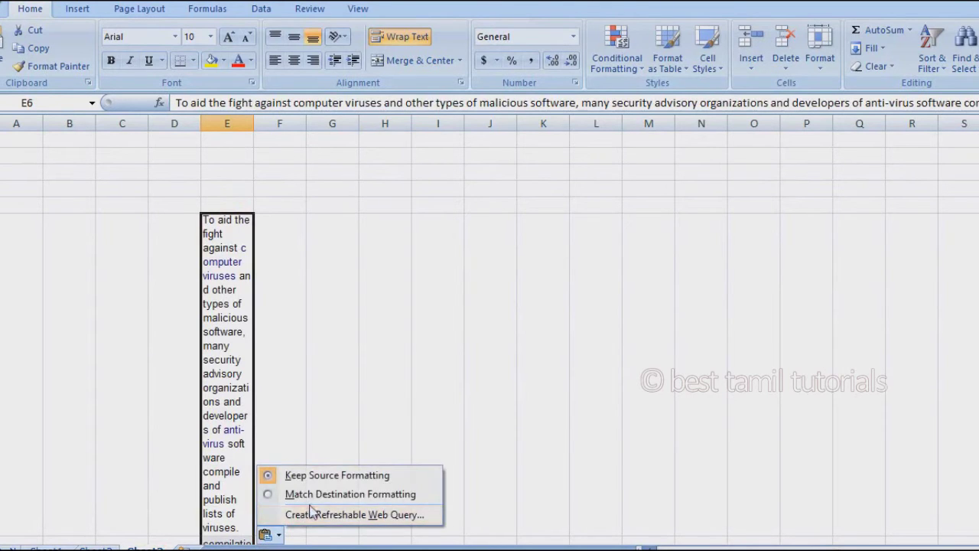
click(325, 494)
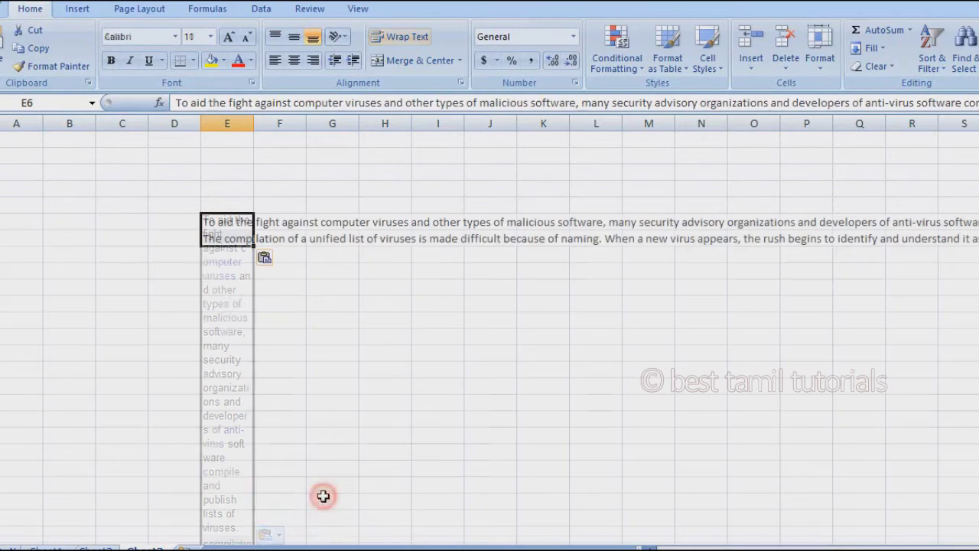
click(321, 330)
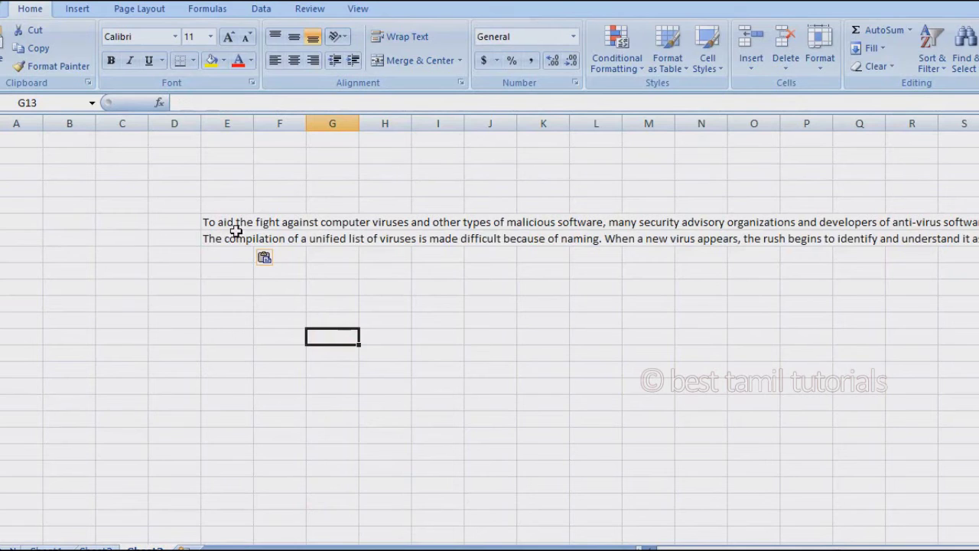
key(ctrl+Page_Up)
key(ctrl+Page_Up)
Overwrite F17 with a period, then undo it to restore 'List of computer viruses'
click(324, 414)
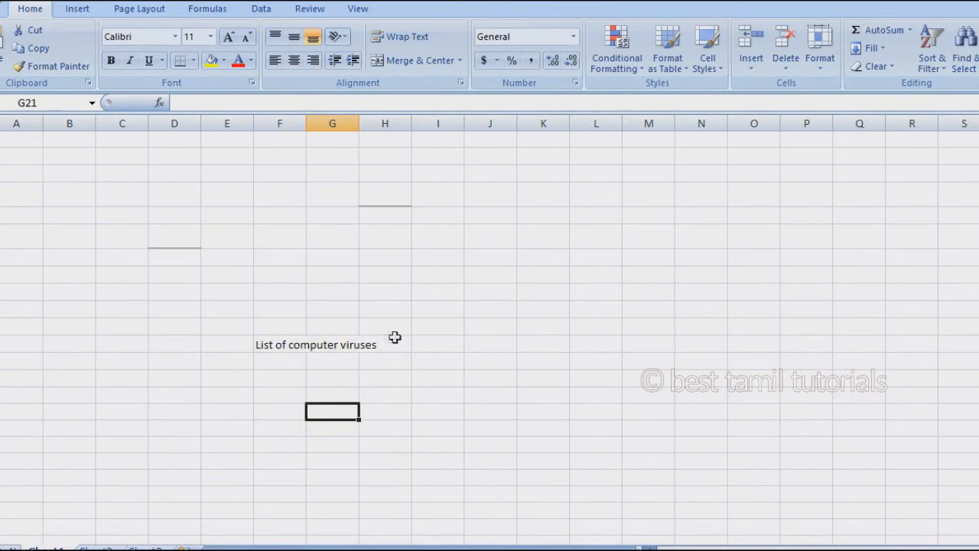
click(273, 344)
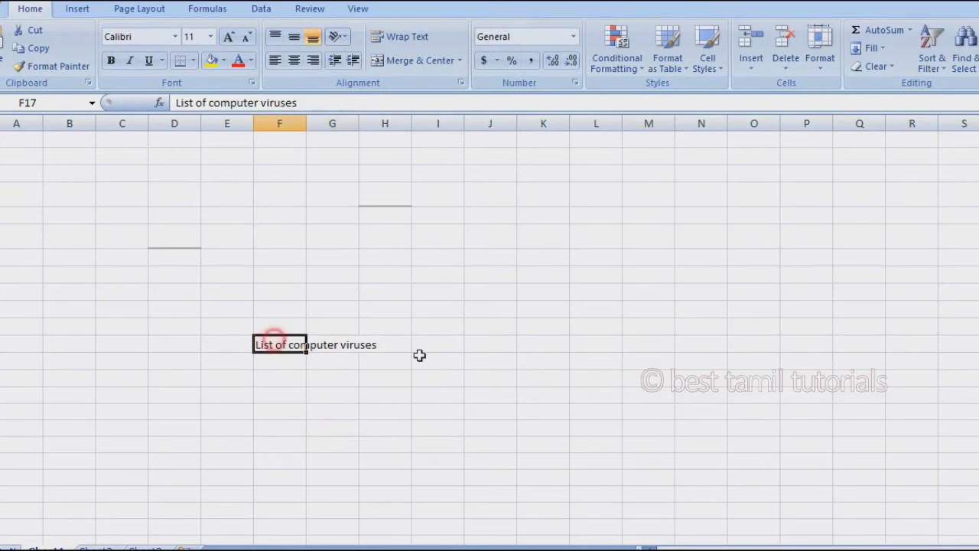
text(.)
key(Return)
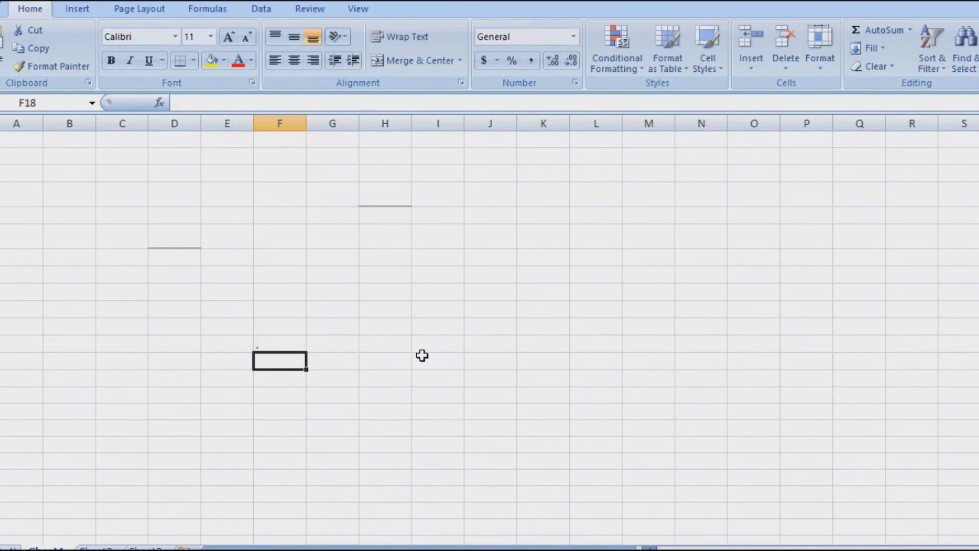
key(Up)
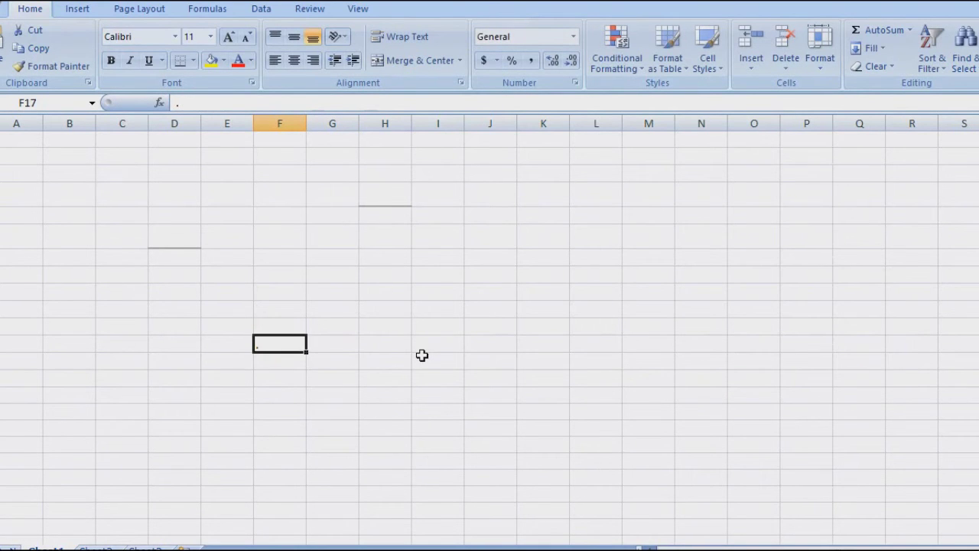
text(List of computer viruses)
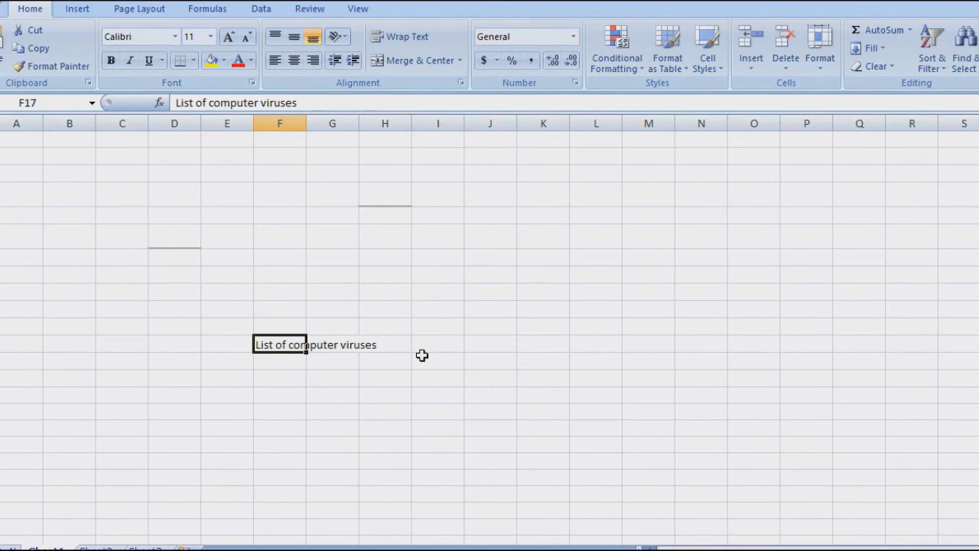
key(F2)
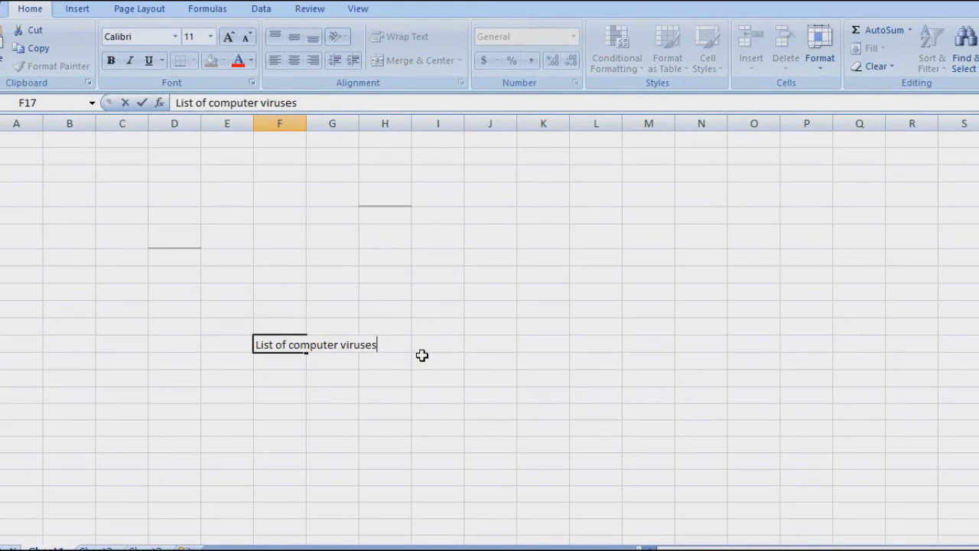
Type '.1.' at the end of the 'List of computer viruses' text in F17
double_click(267, 344)
click(289, 344)
drag(275, 345, 354, 344)
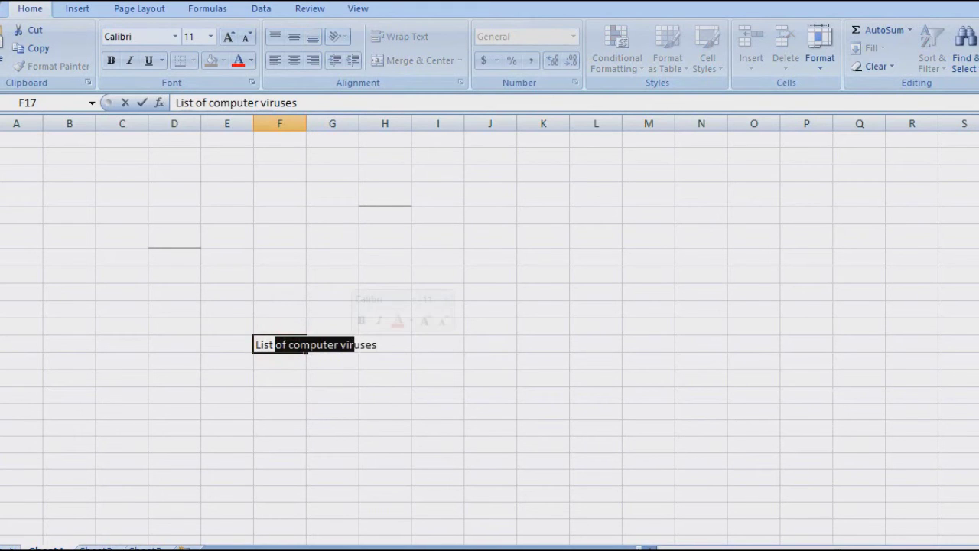
click(374, 344)
text(.)
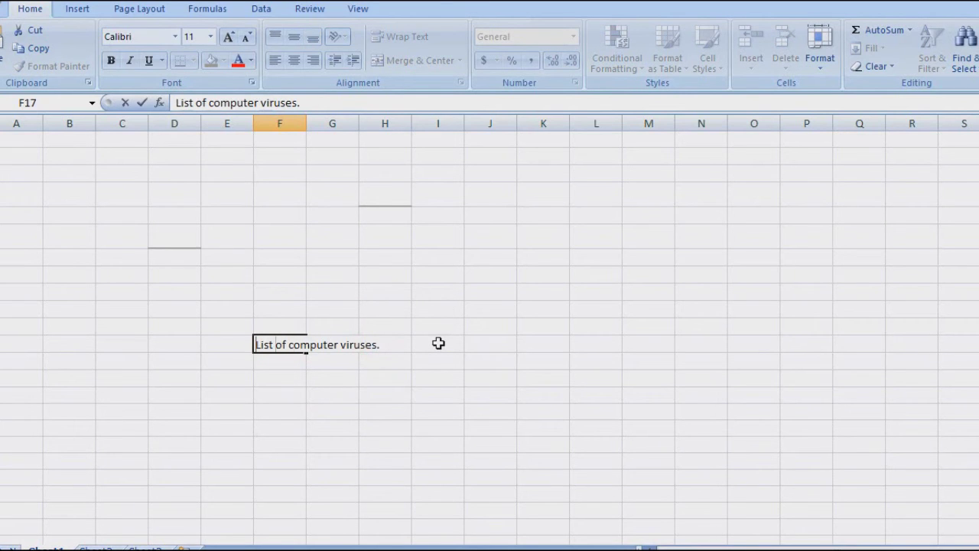
text(1.)
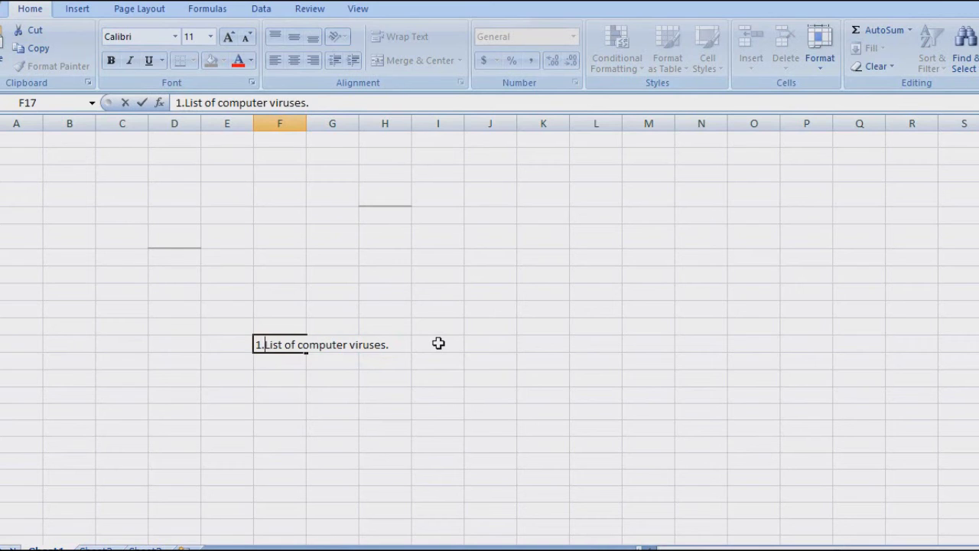